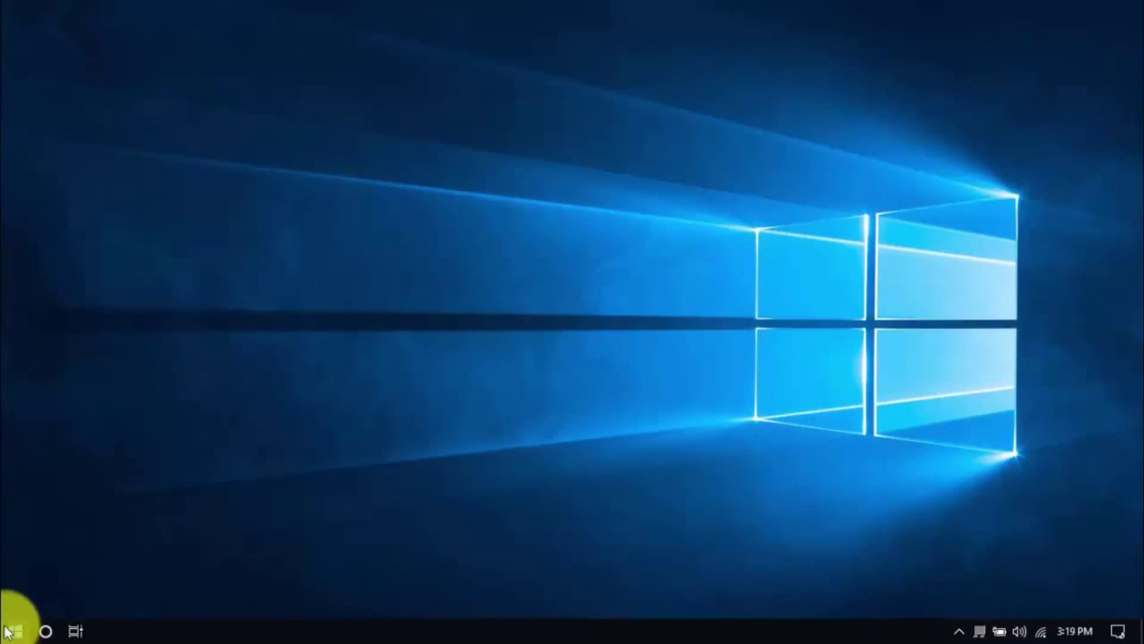
# Step: Right-click the Start button to bring up the Win+X power-user menu
pyautogui.rightClick(13, 629)
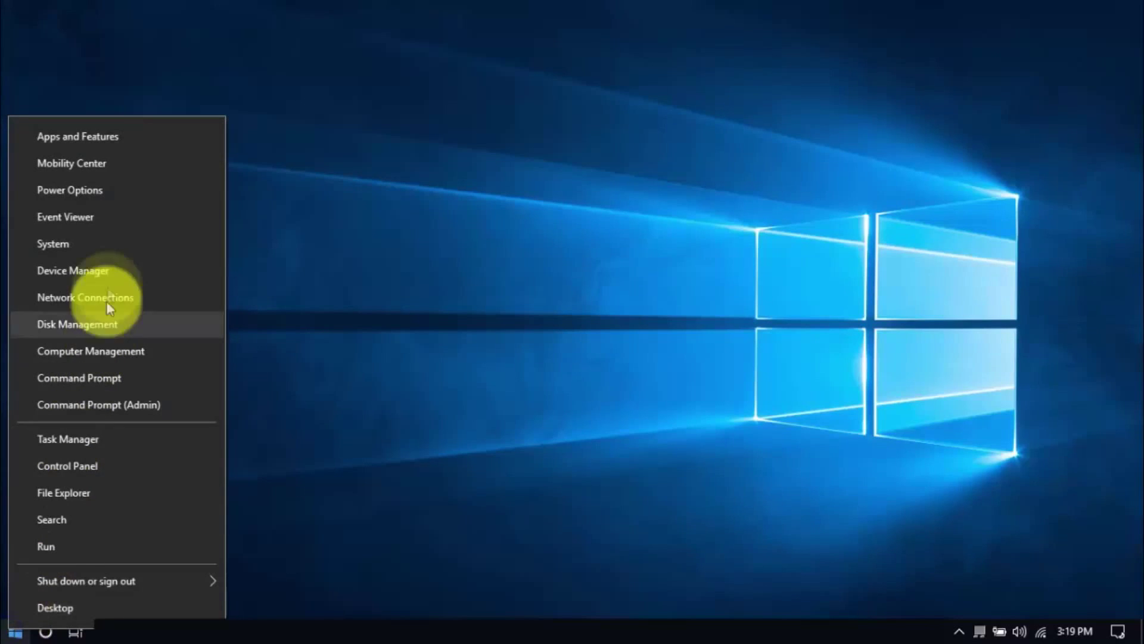
# Step: Go from Power Options through Additional power settings to 'Choose what the power buttons do'
pyautogui.click(107, 190)
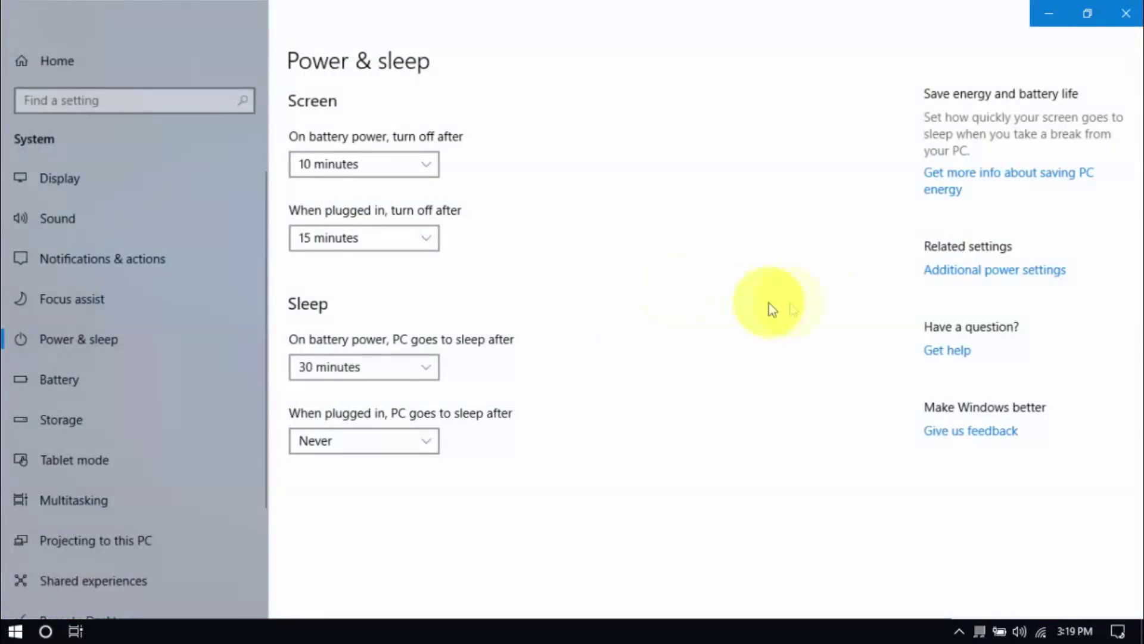
pyautogui.click(1040, 271)
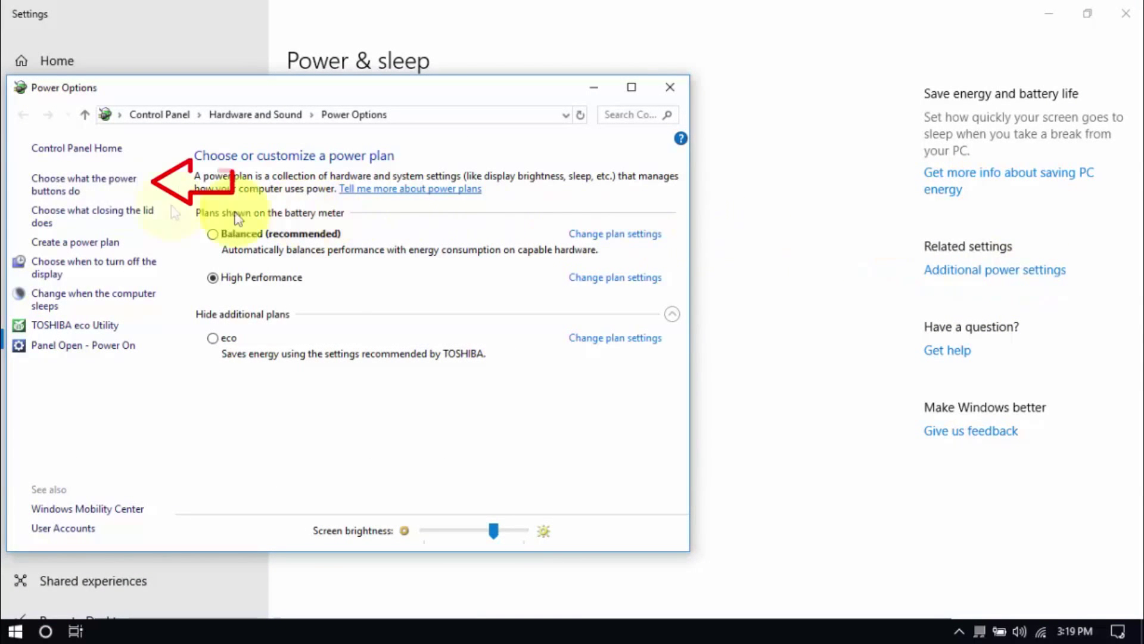
pyautogui.click(67, 190)
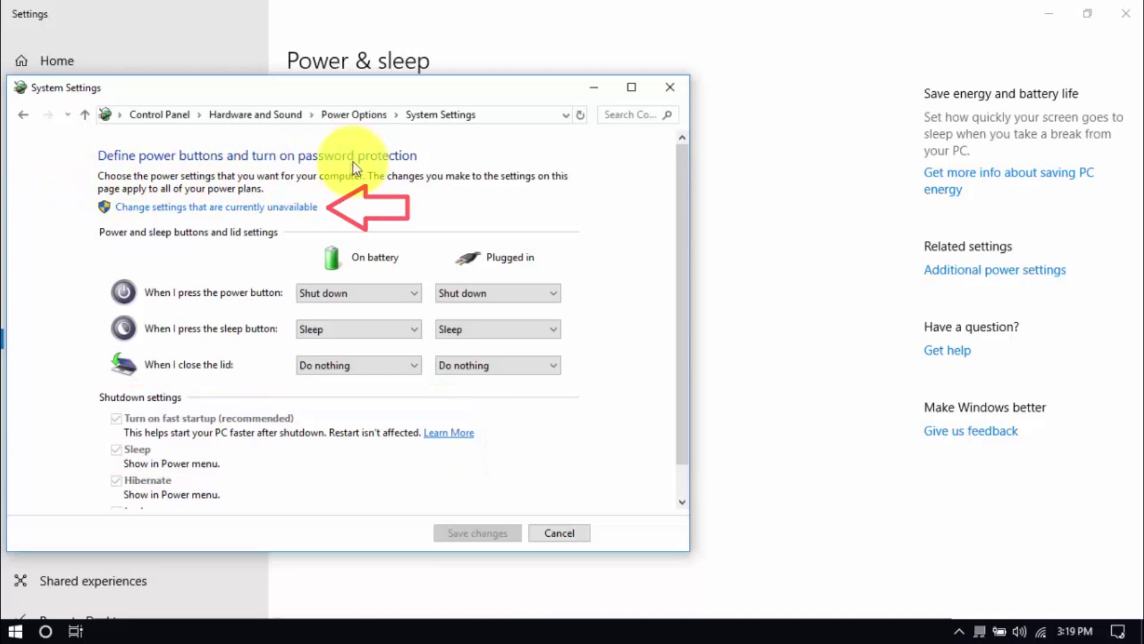
# Step: Turn off fast startup and Sleep, then open High Performance's advanced power settings
pyautogui.click(283, 206)
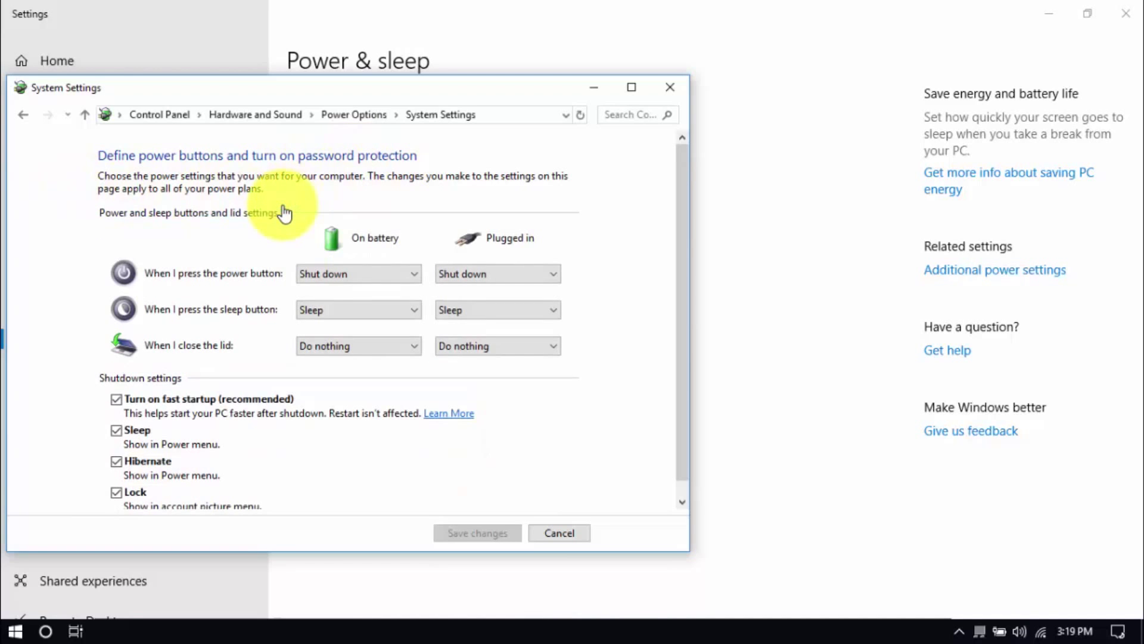
pyautogui.click(173, 399)
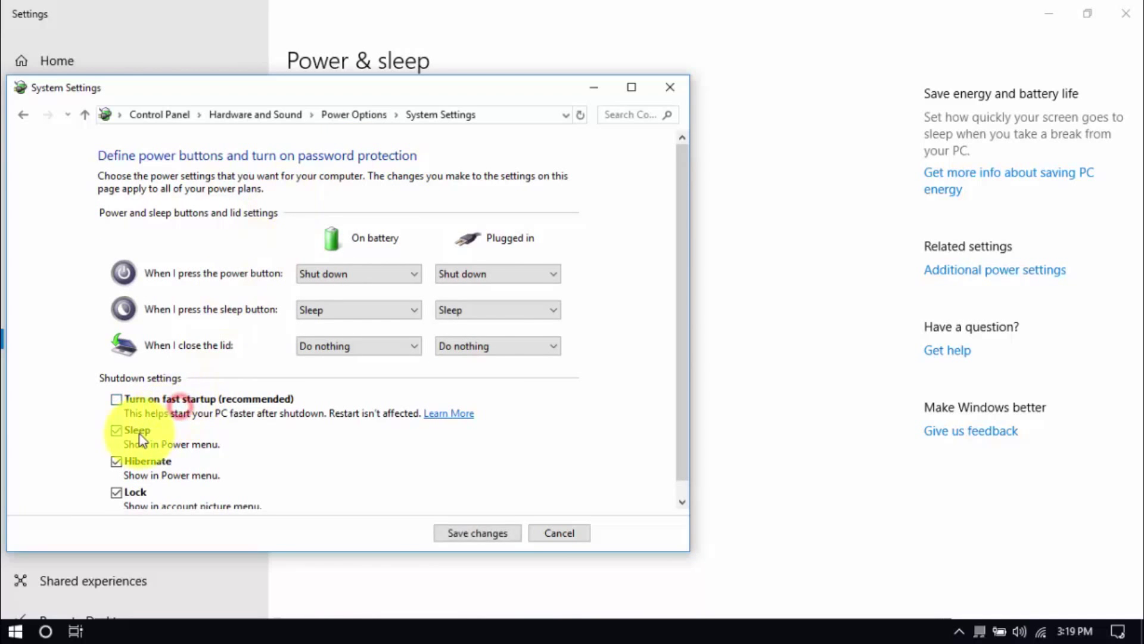
pyautogui.click(135, 430)
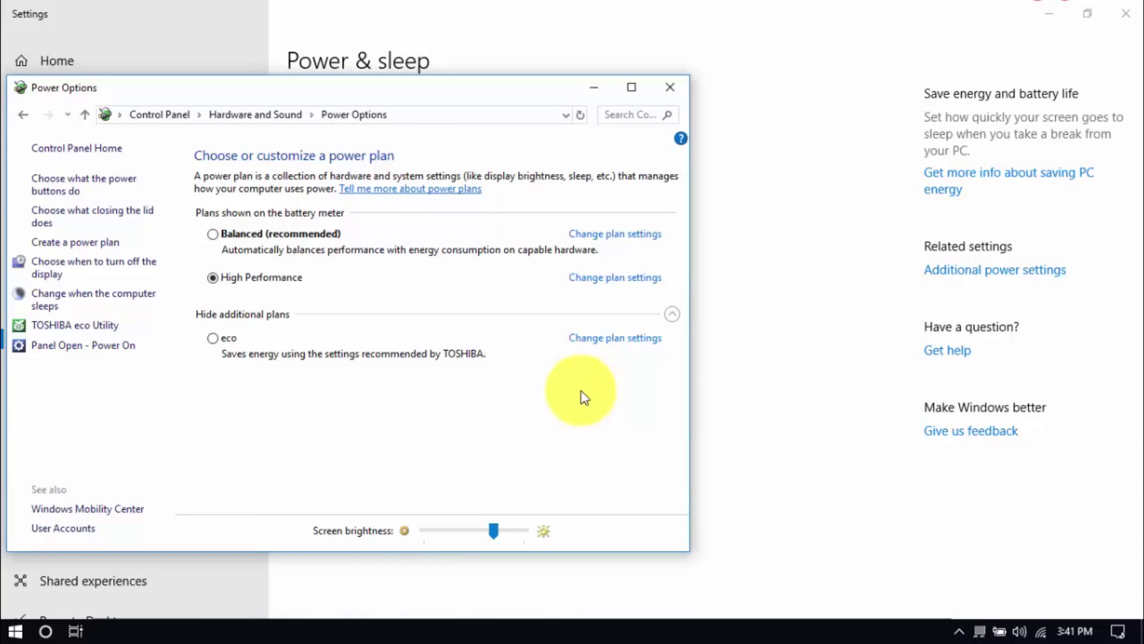
pyautogui.click(632, 278)
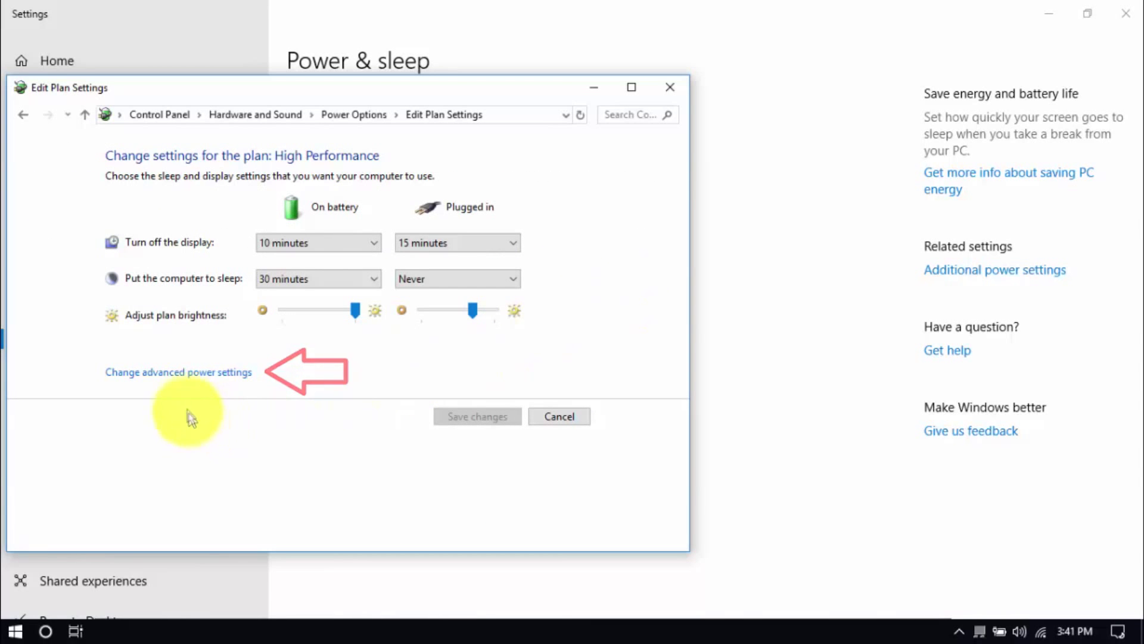
pyautogui.click(192, 373)
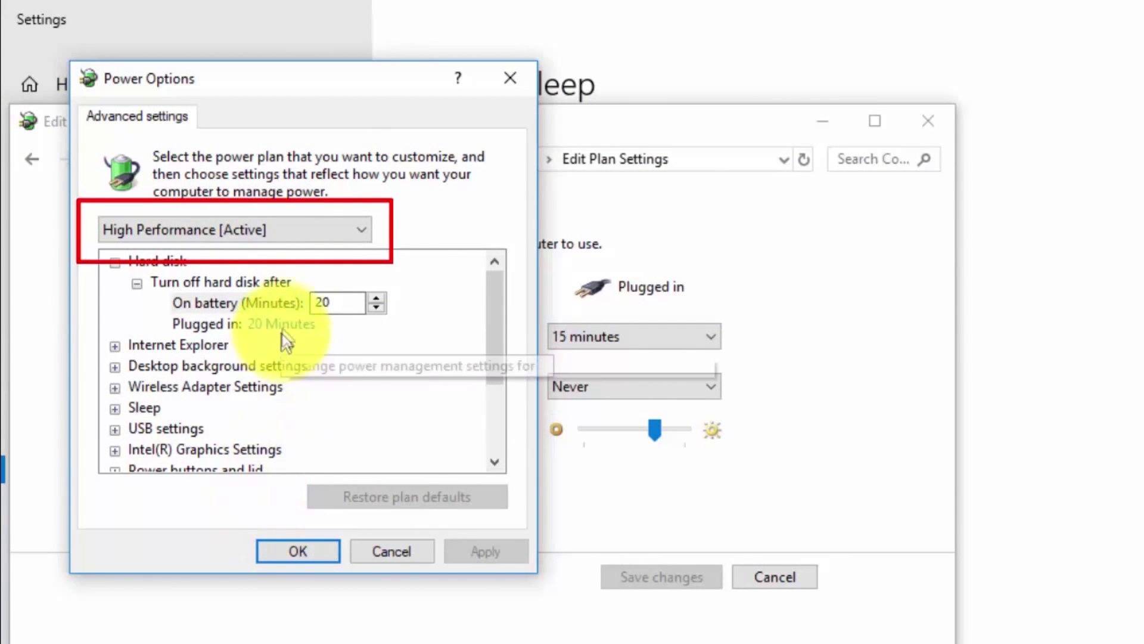
# Step: Keep High Performance selected and set the Intel graphics power plan on battery to Balanced
pyautogui.click(316, 236)
pyautogui.click(315, 236)
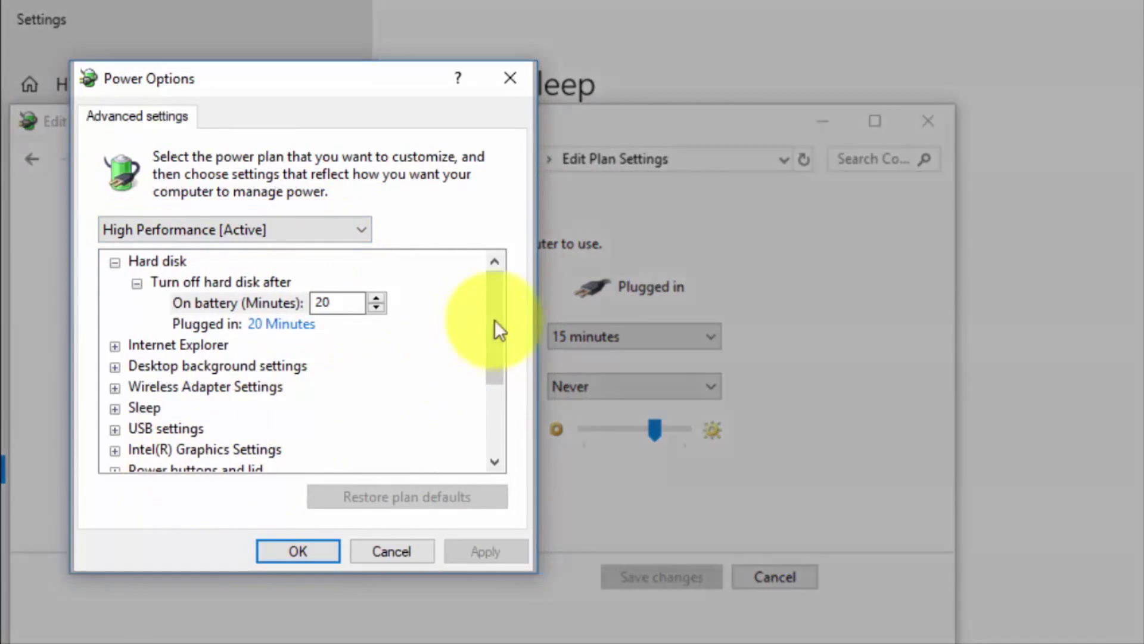
pyautogui.moveTo(500, 329); pyautogui.dragTo(490, 392)
pyautogui.click(114, 324)
pyautogui.click(136, 347)
pyautogui.click(326, 365)
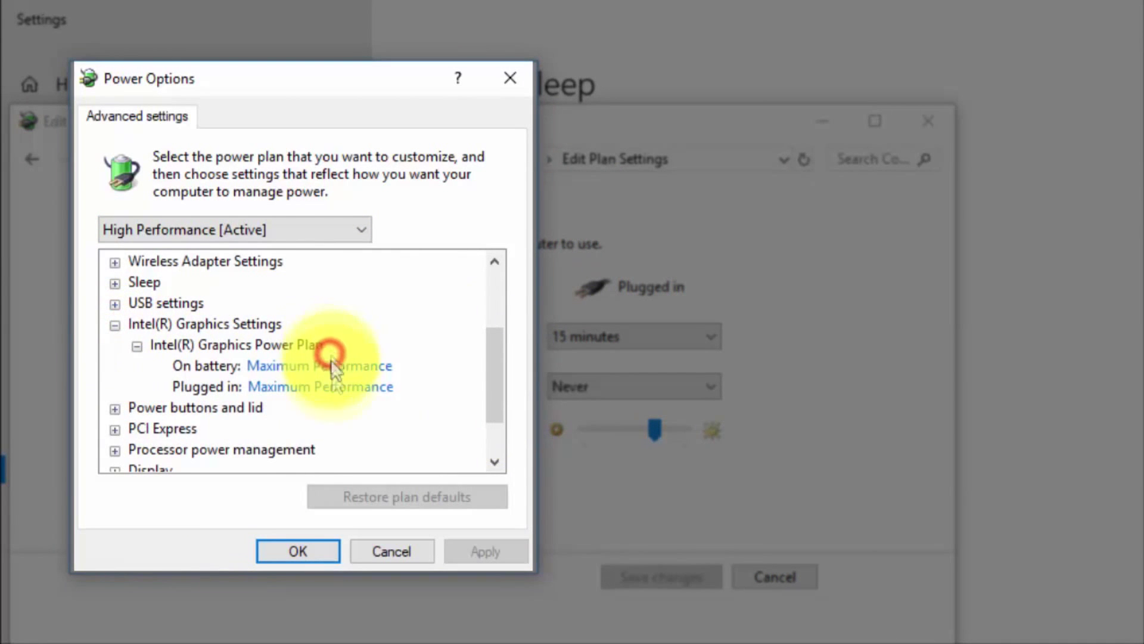
pyautogui.click(306, 374)
pyautogui.click(299, 403)
# Step: Set the plugged-in Intel graphics power plan to Balanced and expand PCI Express Link State Power Management
pyautogui.click(302, 396)
pyautogui.click(302, 395)
pyautogui.click(299, 425)
pyautogui.click(117, 432)
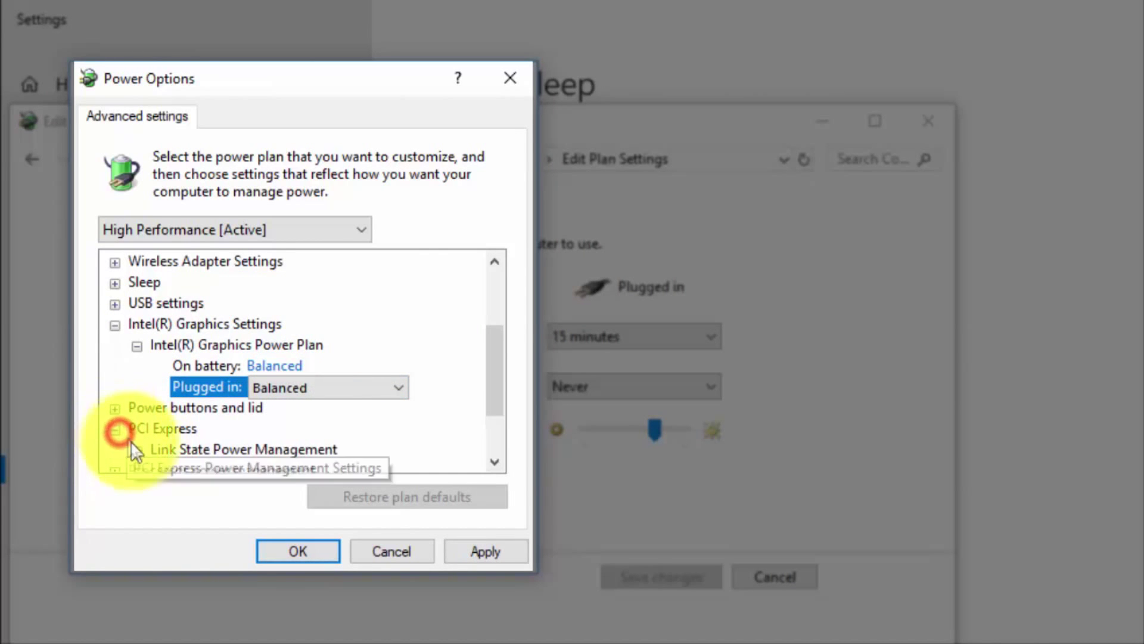
pyautogui.click(138, 449)
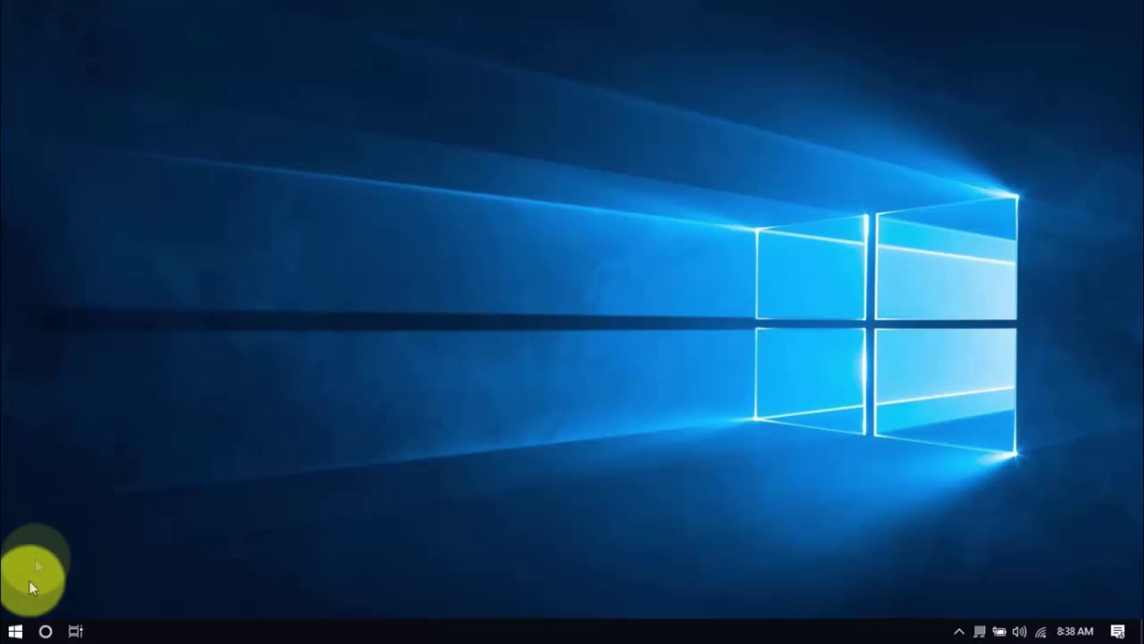
# Step: Browse the installed apps in Settings > Apps & features and inspect one app's options
pyautogui.click(13, 635)
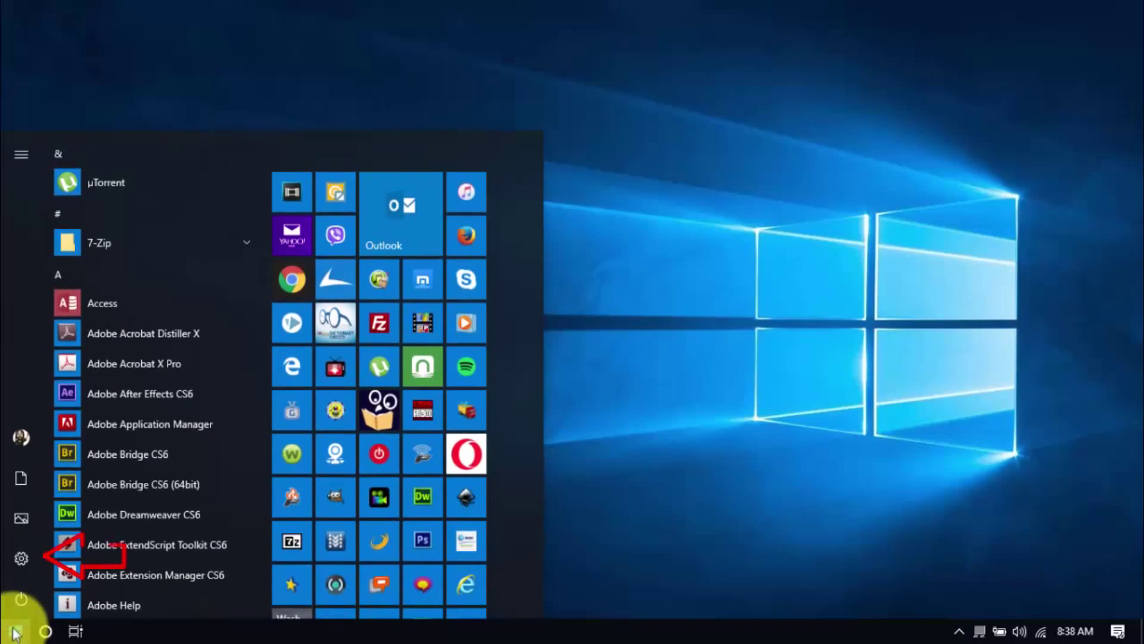
pyautogui.click(19, 559)
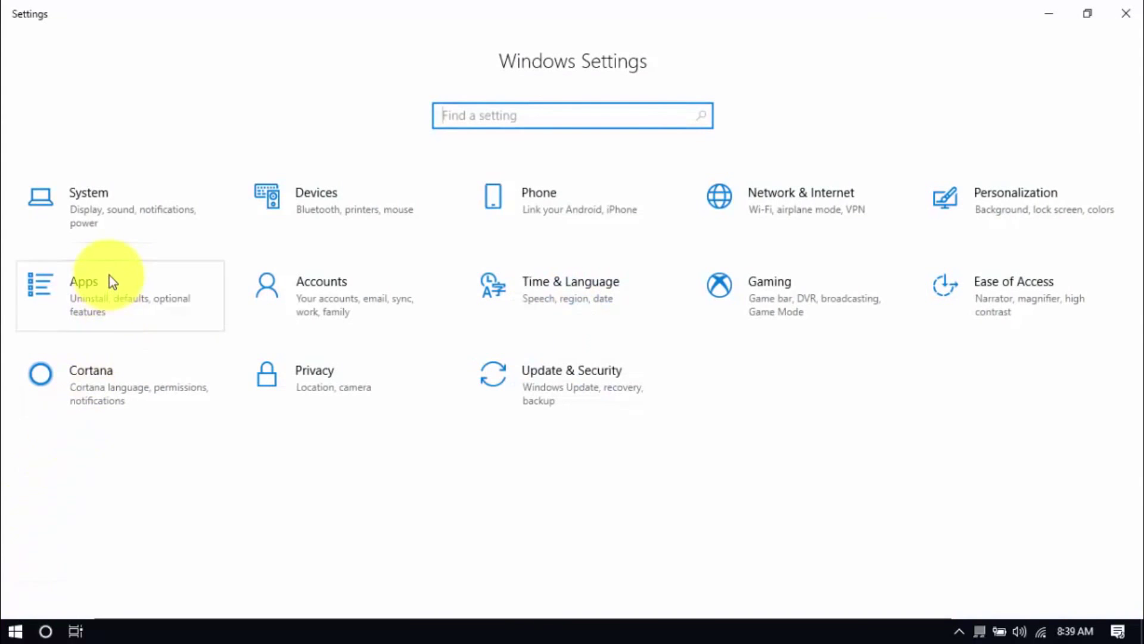
pyautogui.click(109, 275)
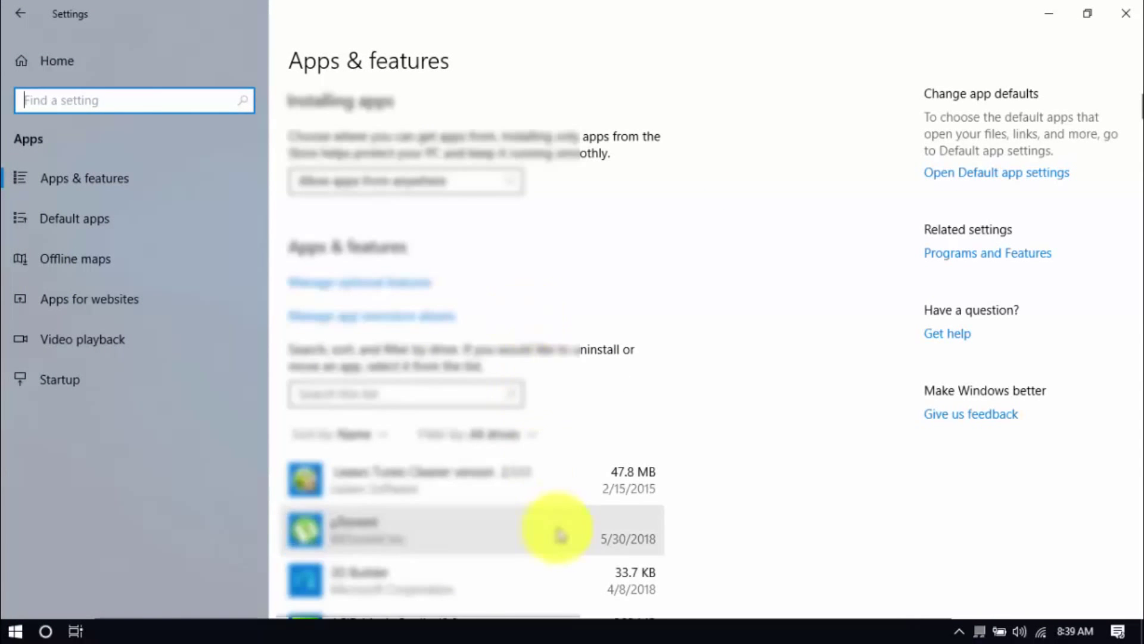
pyautogui.scroll(-2, 554, 531)
pyautogui.scroll(-2, 558, 530)
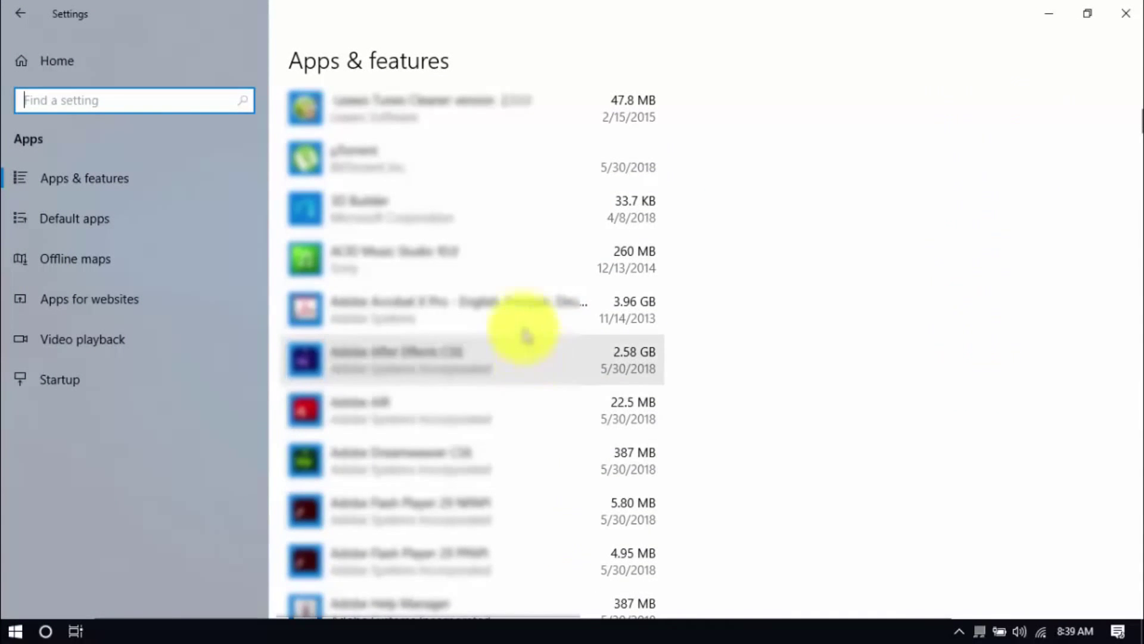
pyautogui.click(524, 263)
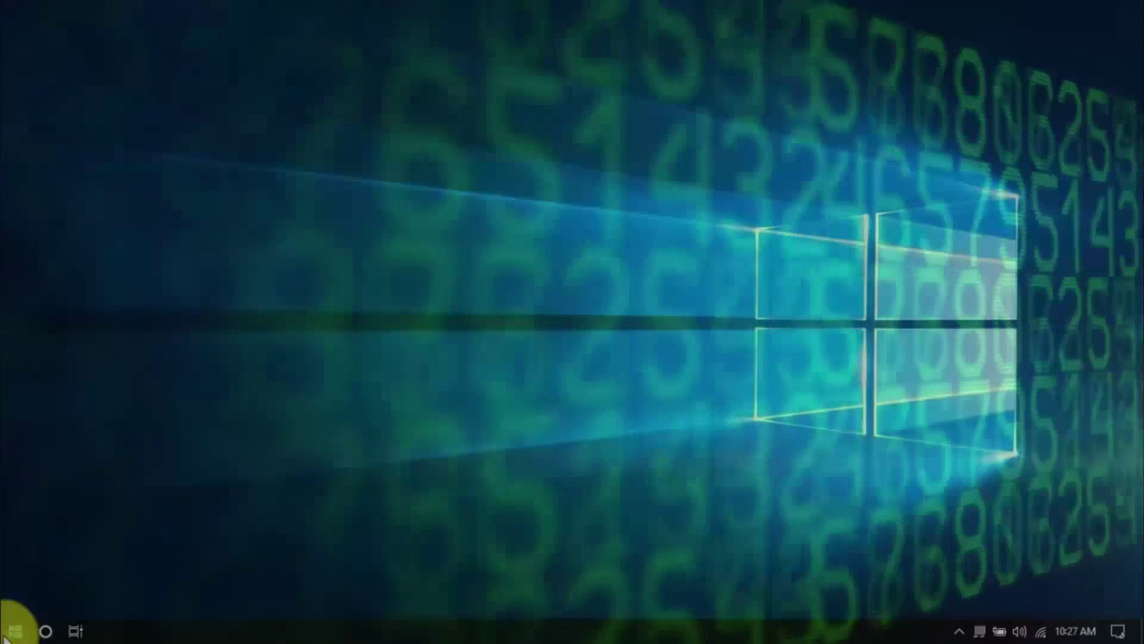
pyautogui.rightClick(13, 631)
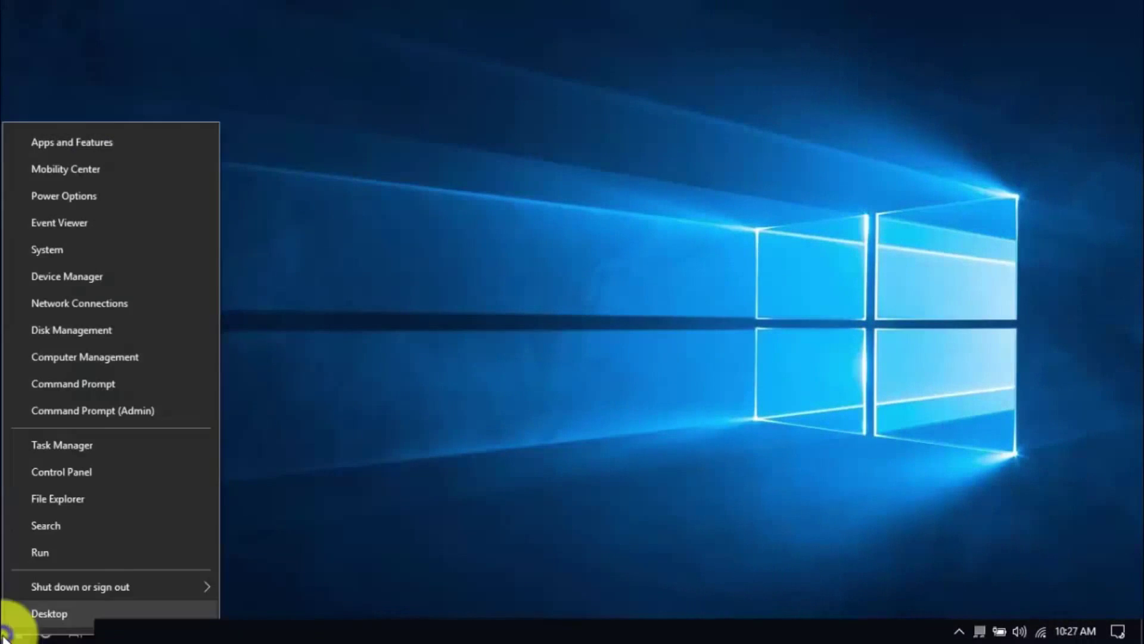
# Step: Run %temp% and delete all 57 items in the user Temp folder
pyautogui.click(56, 550)
pyautogui.write('%temp%')
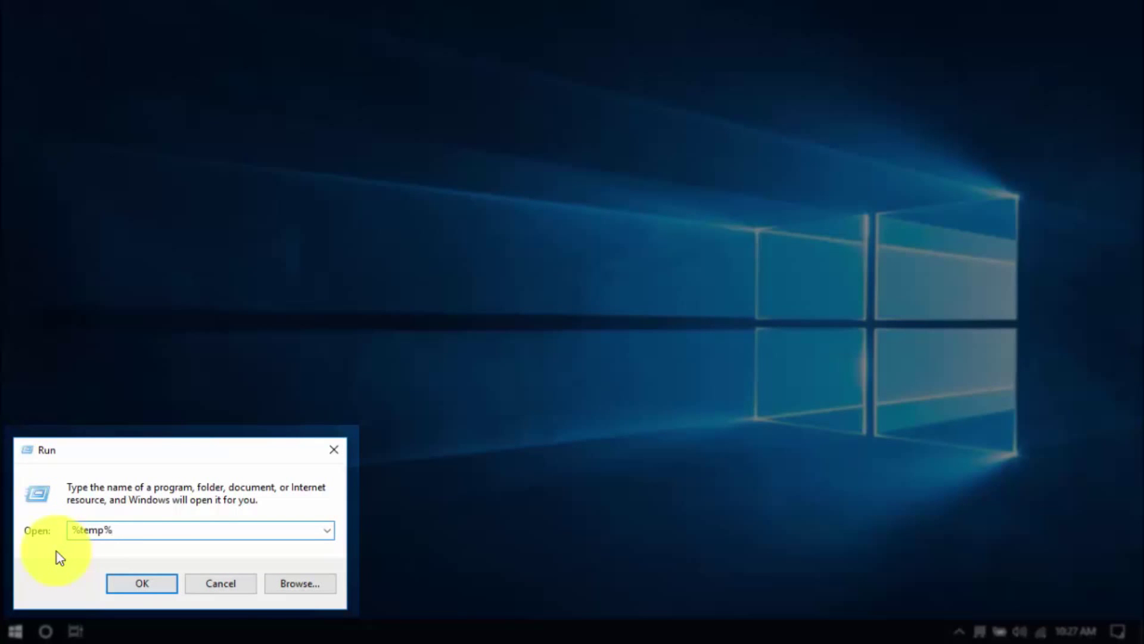
pyautogui.press('Return')
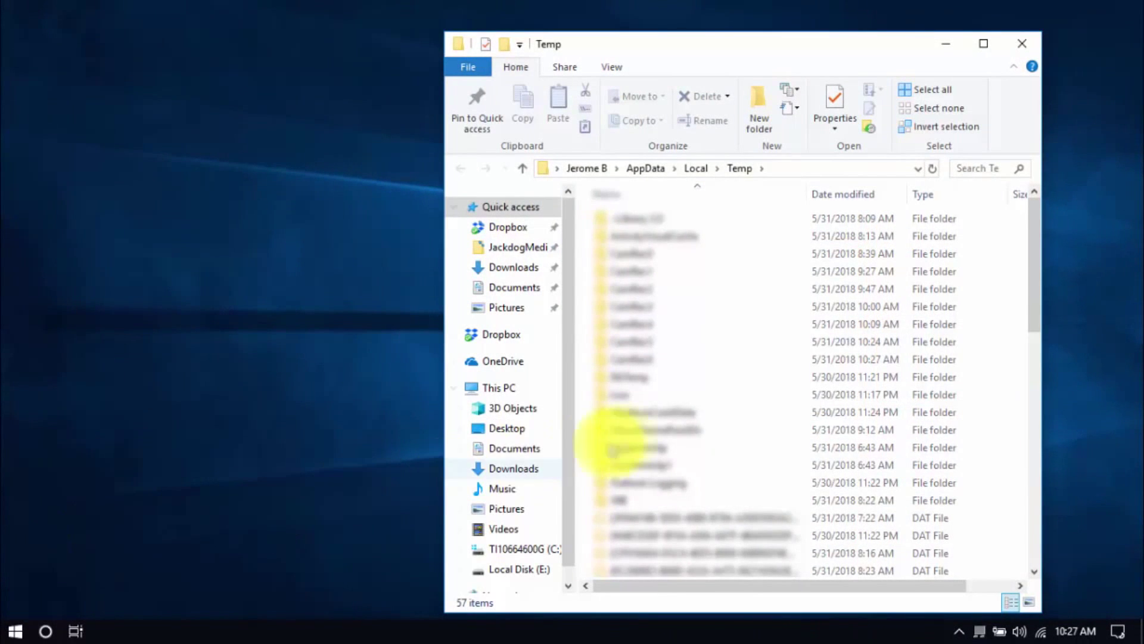
pyautogui.click(670, 430)
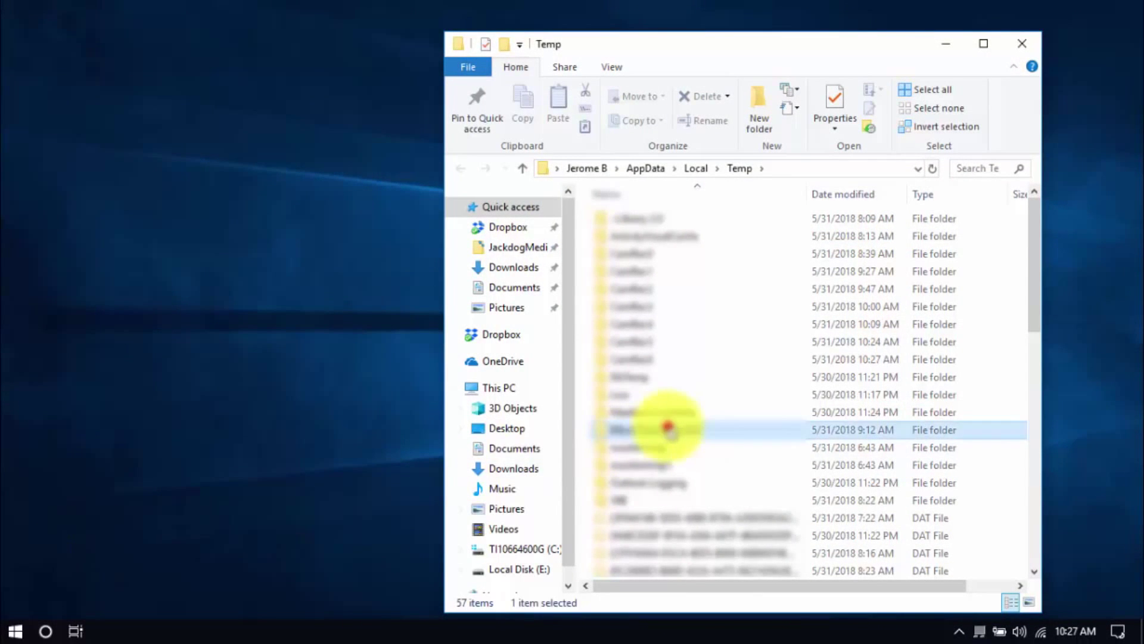
pyautogui.hotkey('ctrl', 'a')
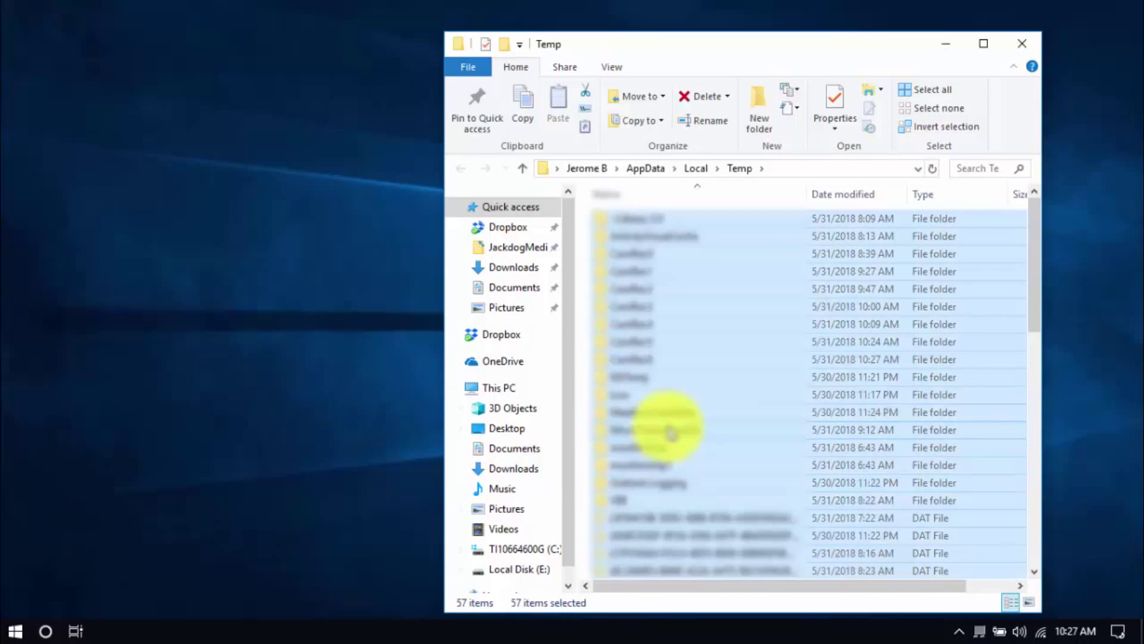
pyautogui.press('Delete')
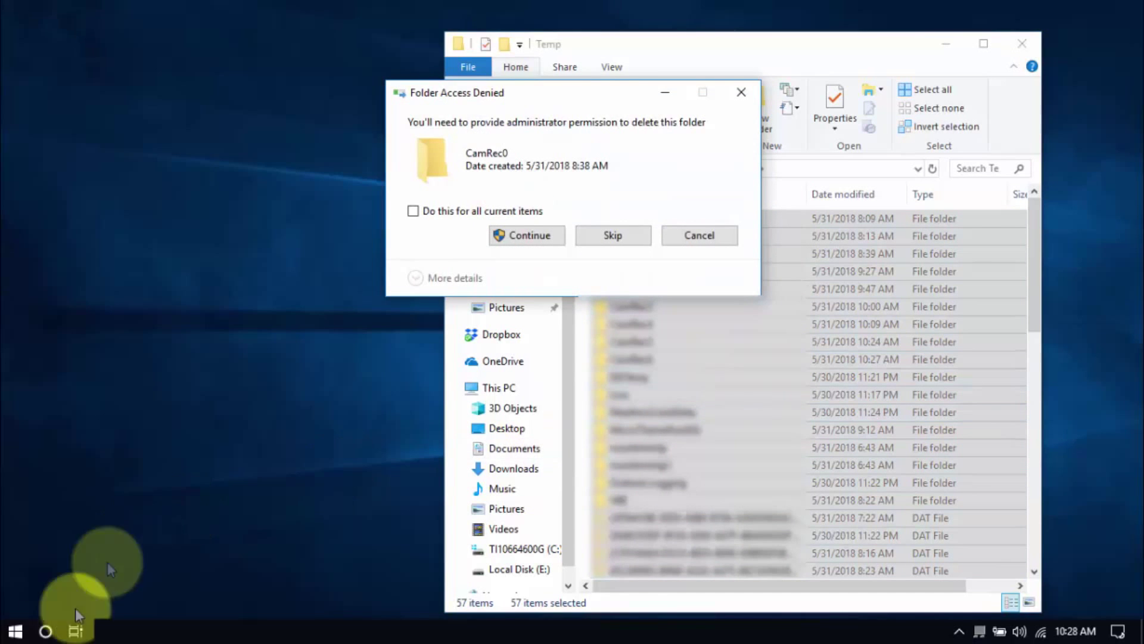
# Step: Open the Windows Temp folder from Run and select all 95 items for deletion
pyautogui.rightClick(17, 631)
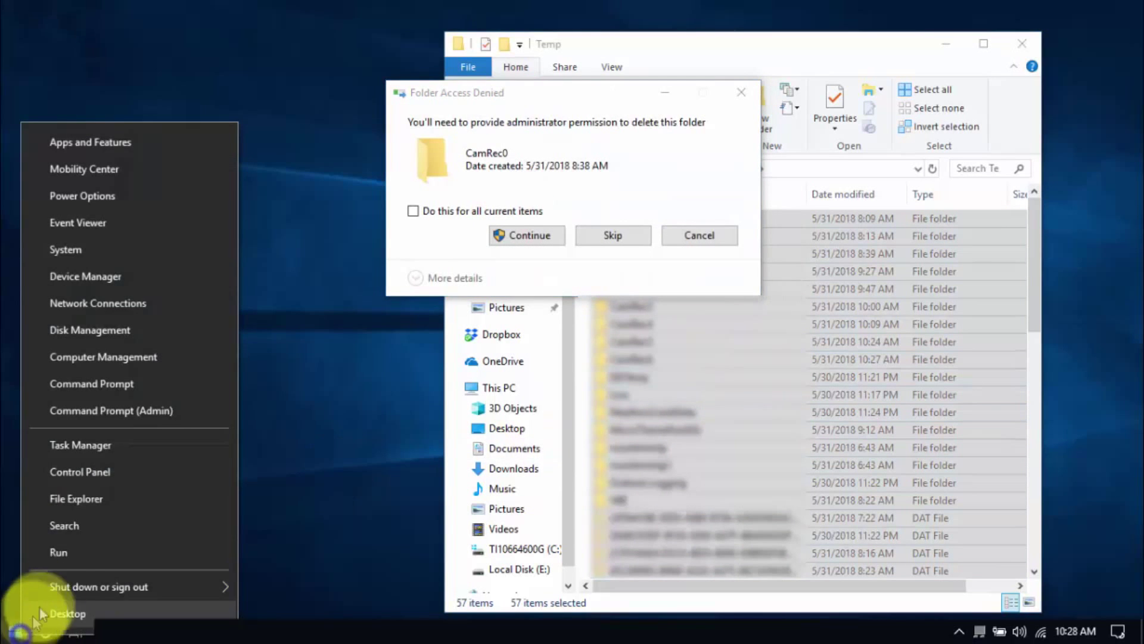
pyautogui.click(66, 545)
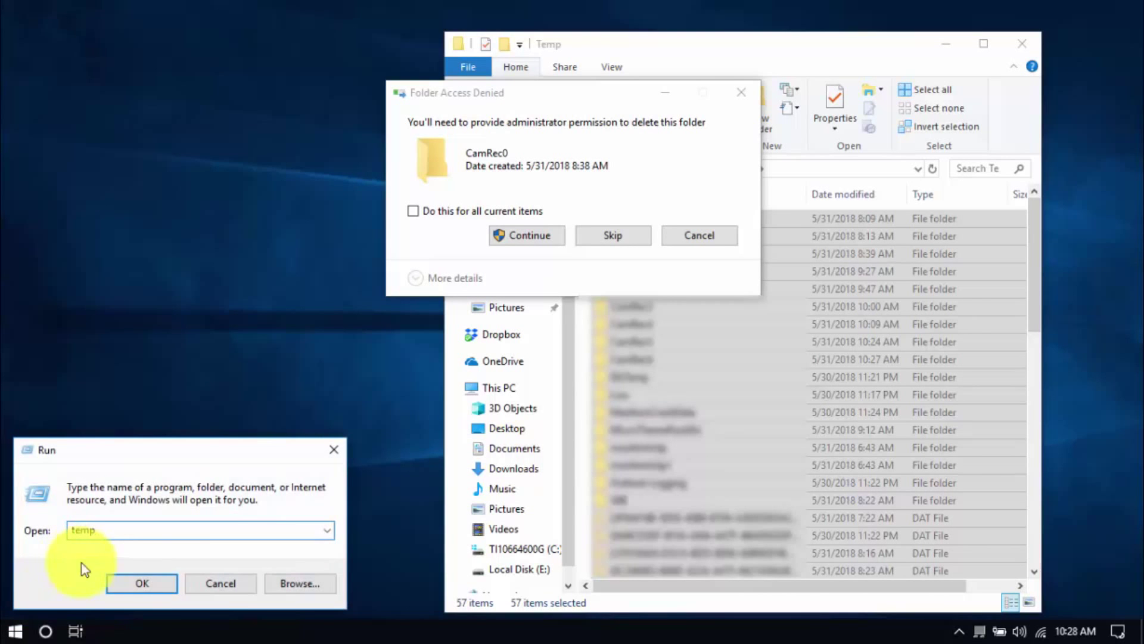
pyautogui.click(137, 588)
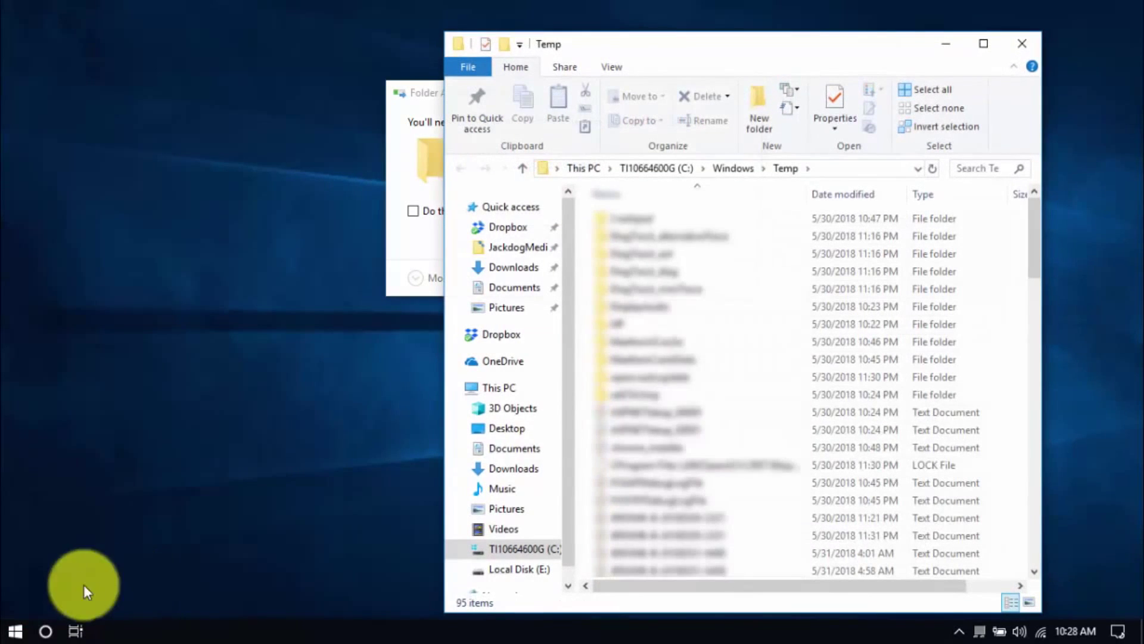
pyautogui.click(632, 411)
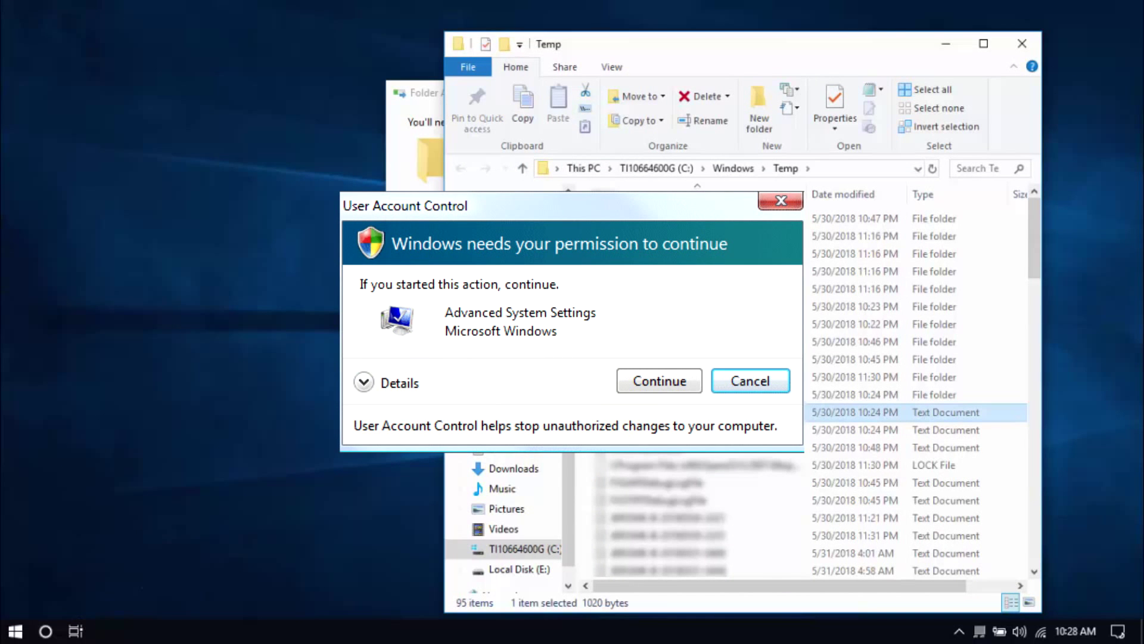
pyautogui.hotkey('ctrl', 'a')
pyautogui.click(9, 635)
# Step: Enter 'prefe' in the Run box to open the Windows Prefetch folder
pyautogui.rightClick(8, 635)
pyautogui.click(65, 558)
pyautogui.write('prefe')
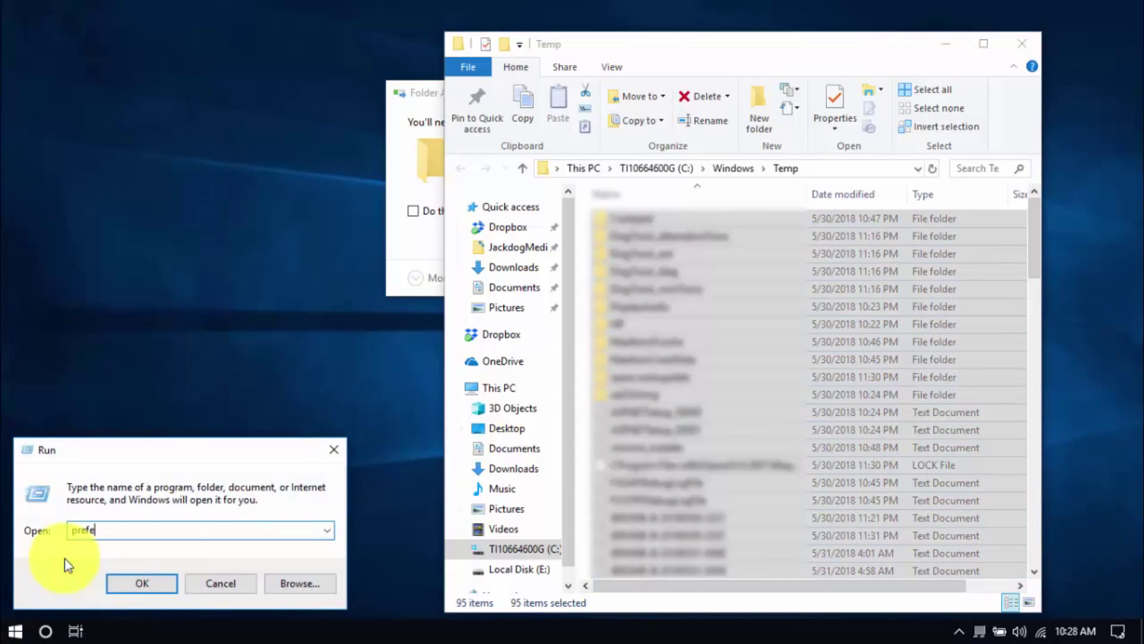
pyautogui.press('Return')
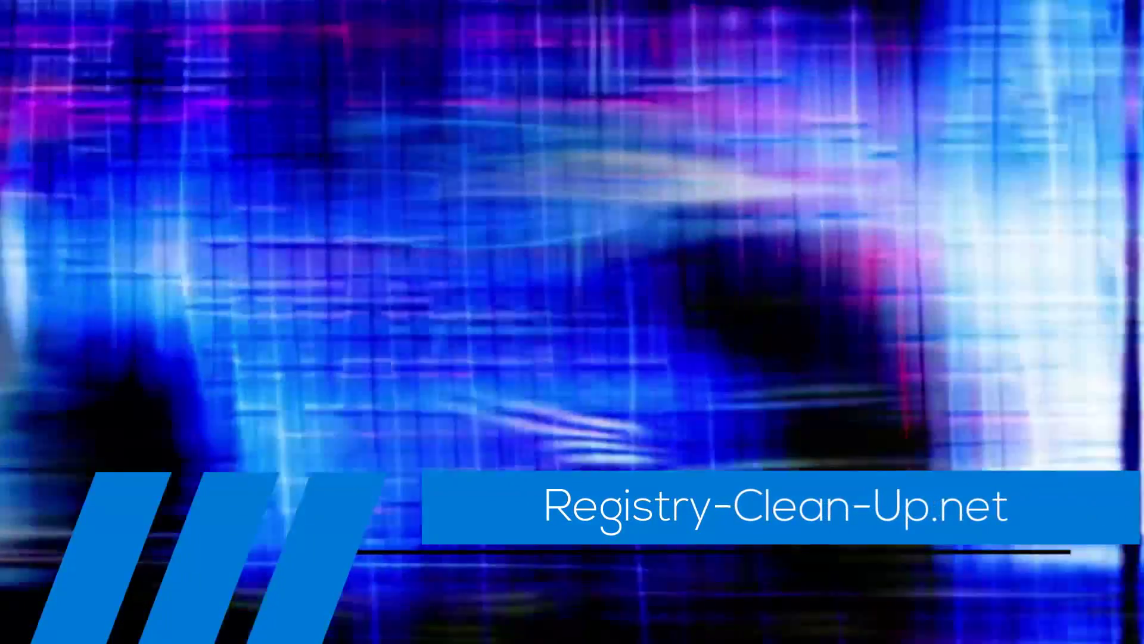
# Step: Download Advanced System Repair Pro and start its PC scan
pyautogui.click(322, 296)
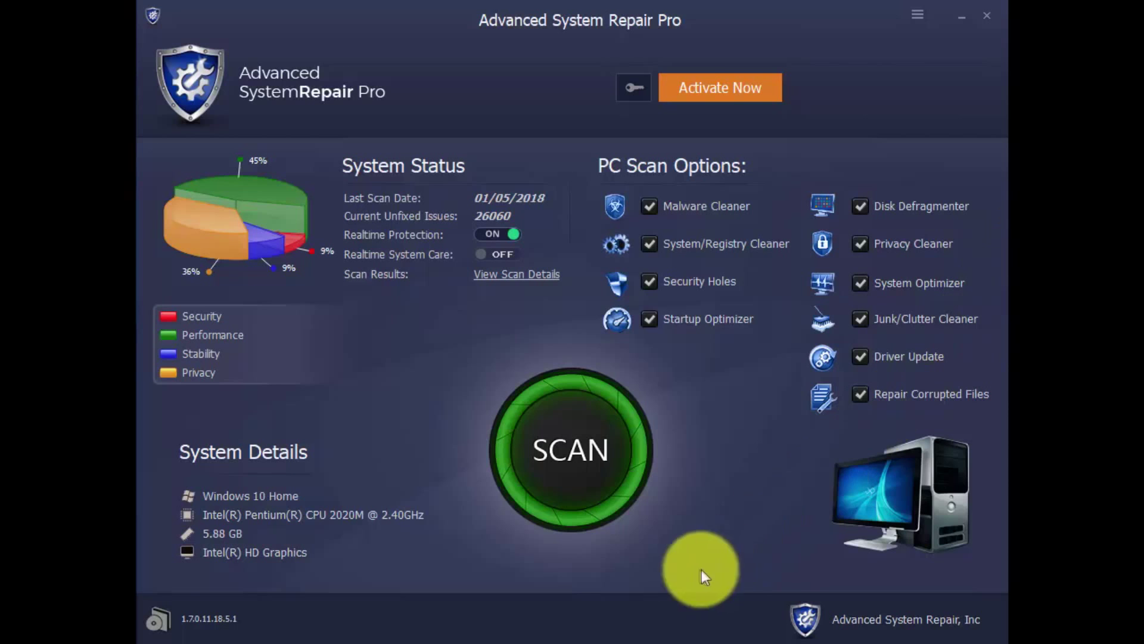
pyautogui.click(551, 474)
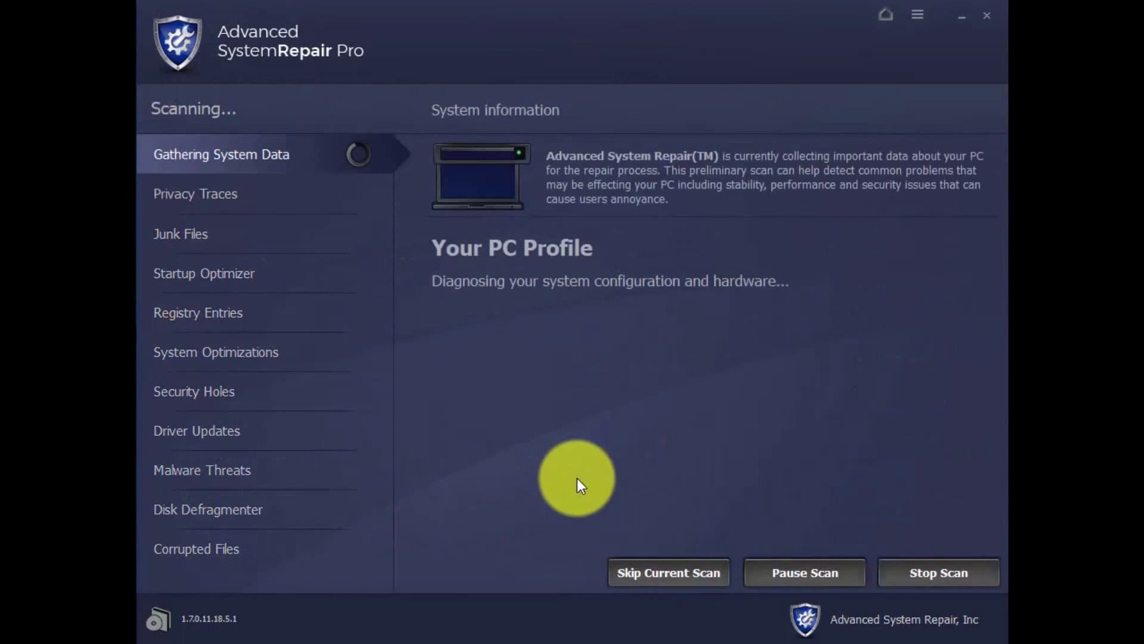